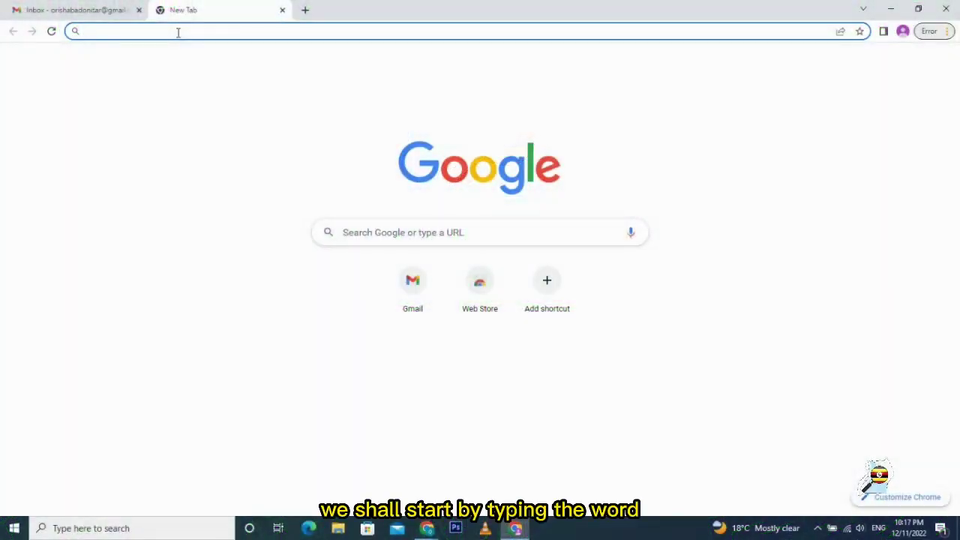
- Search Google for 'openstreetmap'
type("ope")
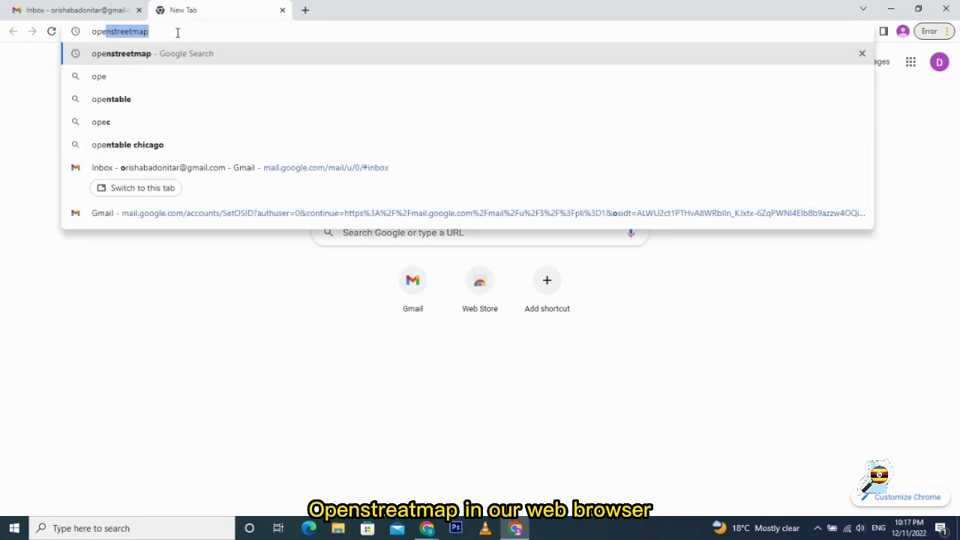
type("nstreet")
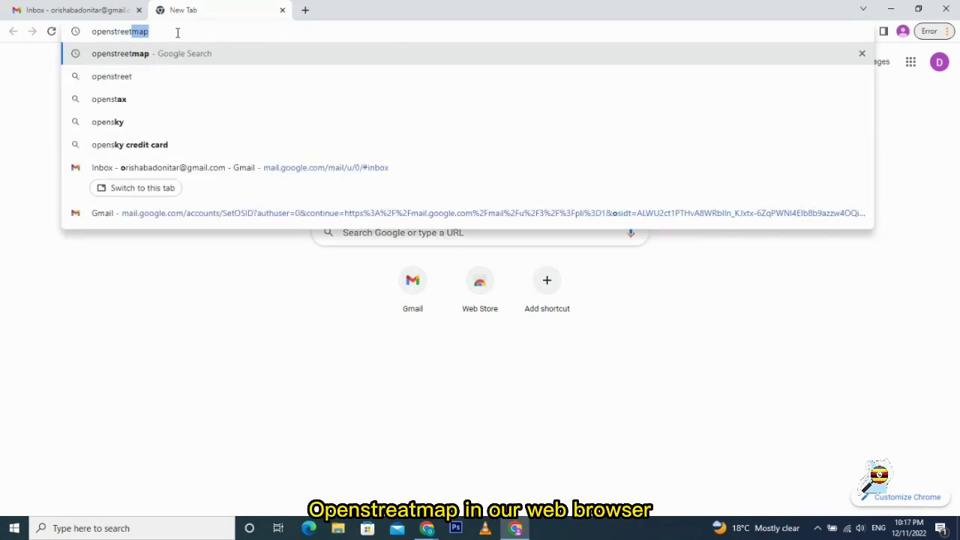
type("map")
key("Return")
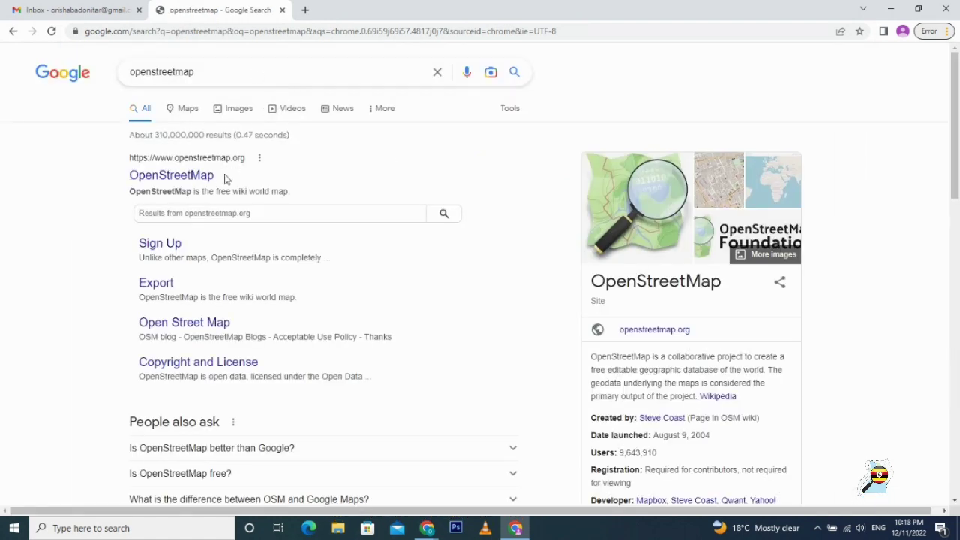
- Open the openstreetmap.org result from the Google search results
left_click(169, 176)
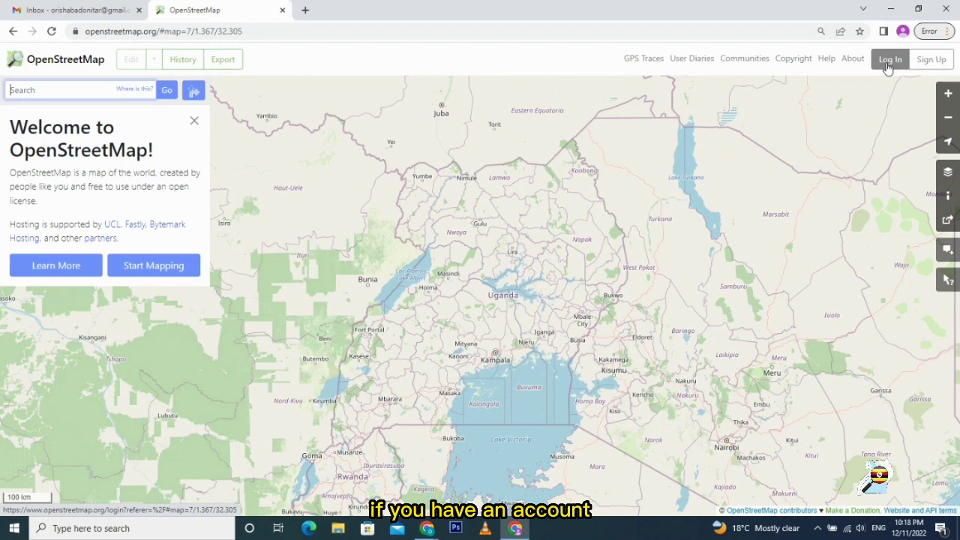
- Open the Sign Up form and enter the account email address and its confirmation
left_click(931, 60)
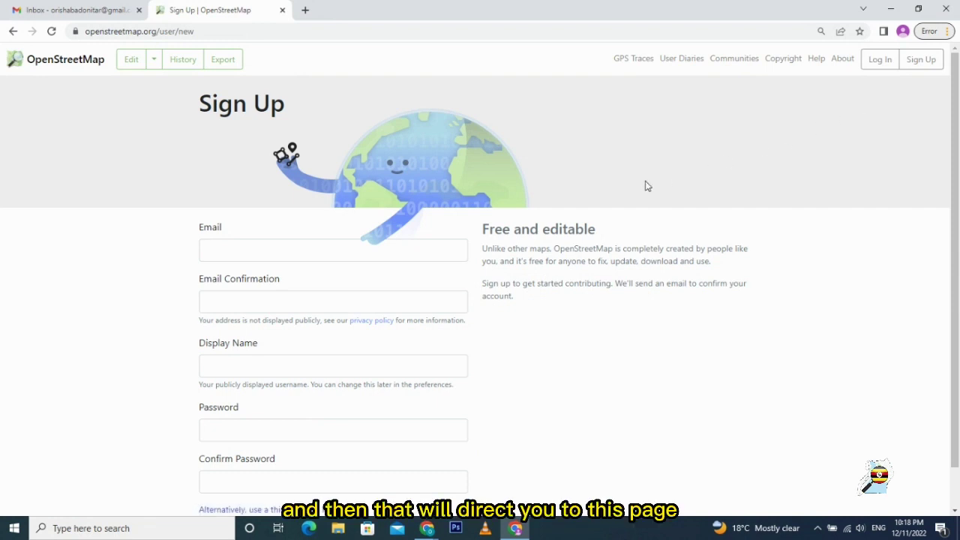
left_click(218, 251)
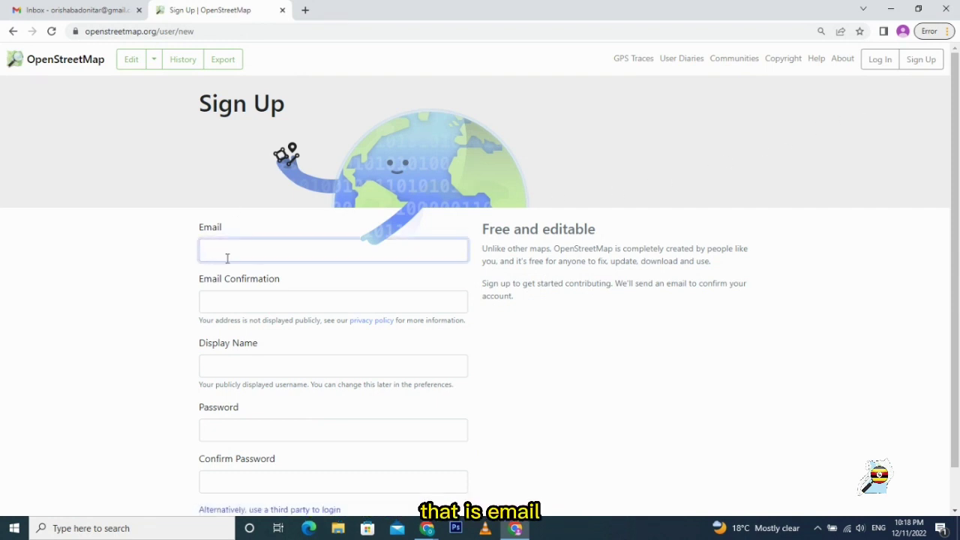
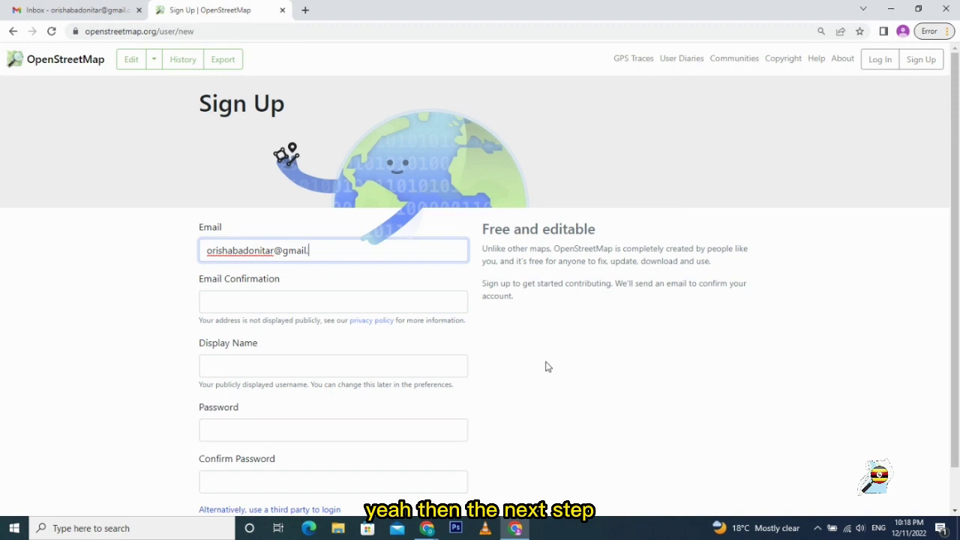
left_click(299, 303)
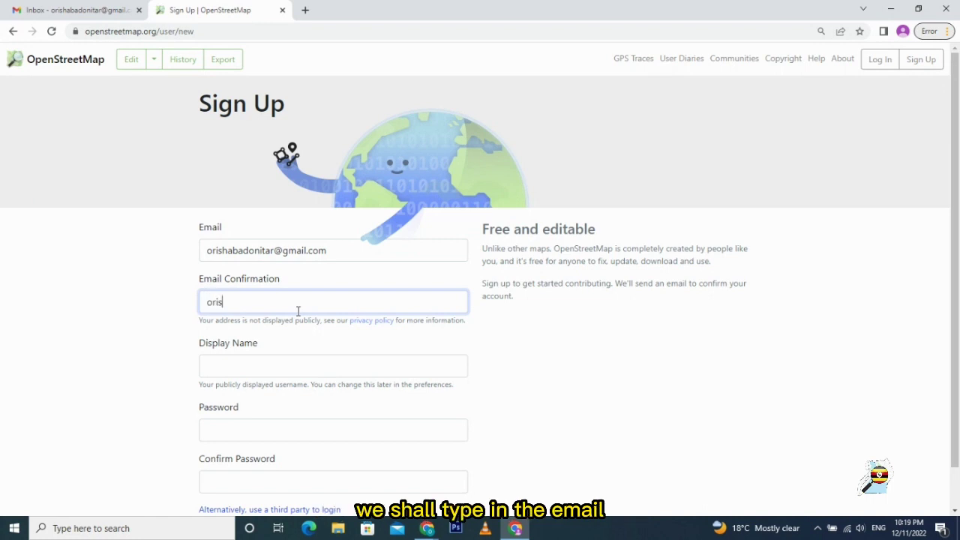
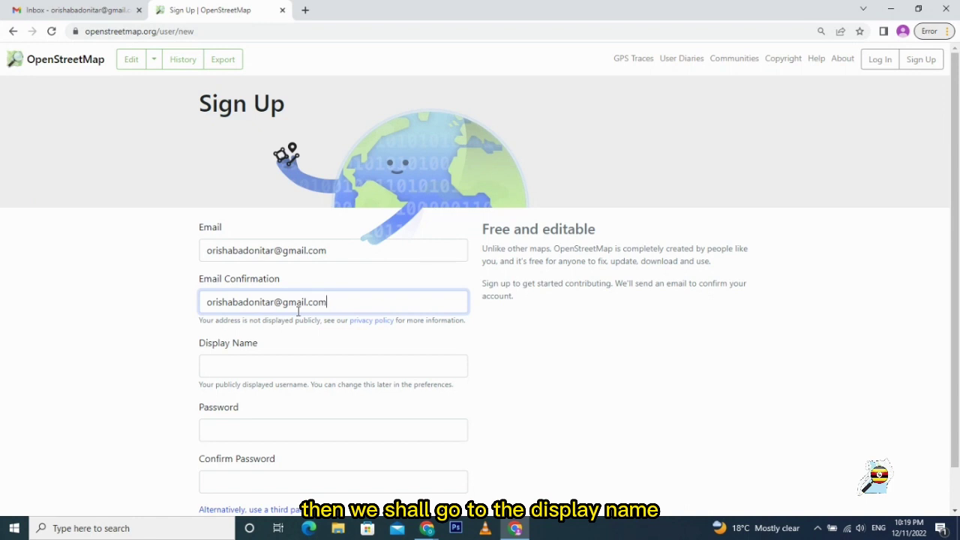
- Enter display name 'oha' and a five-character password
left_click(236, 369)
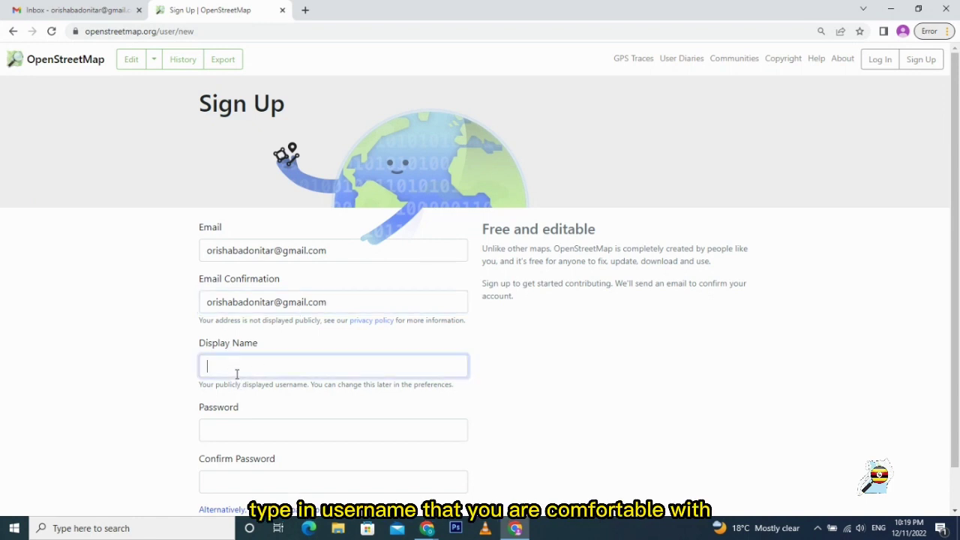
type("o")
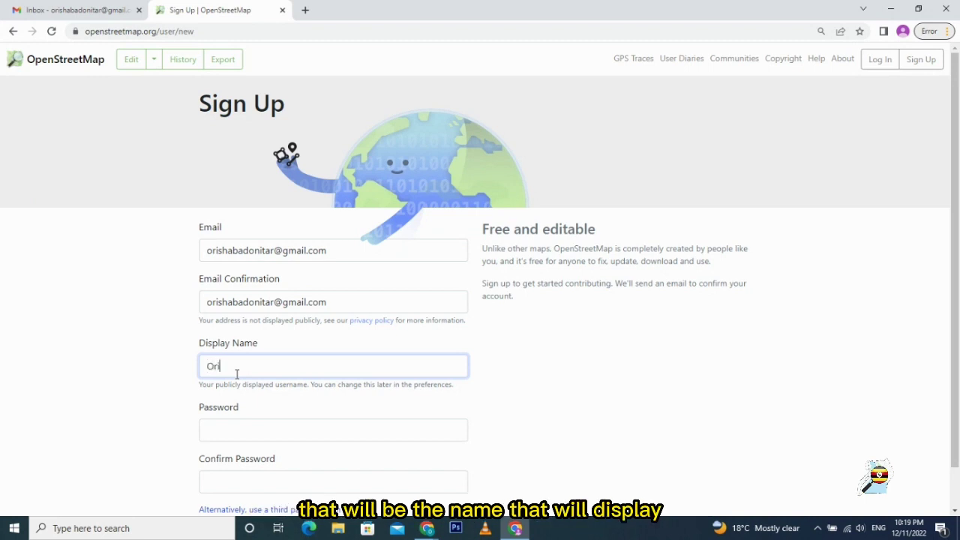
type("haba")
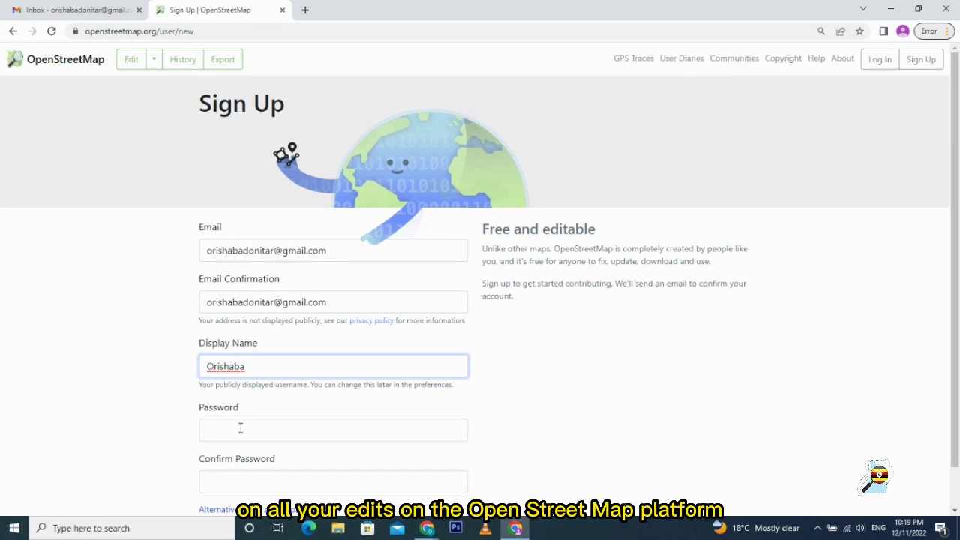
left_click(240, 428)
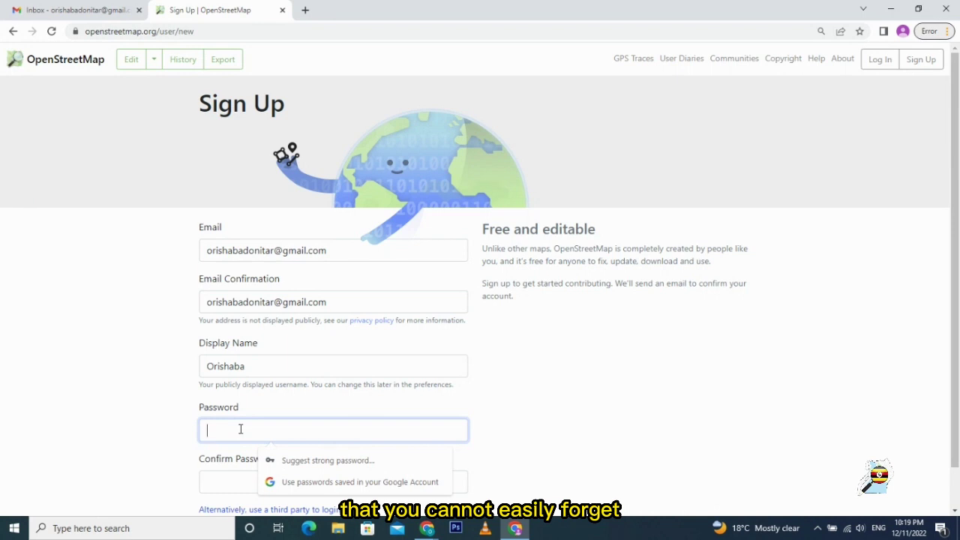
type("••")
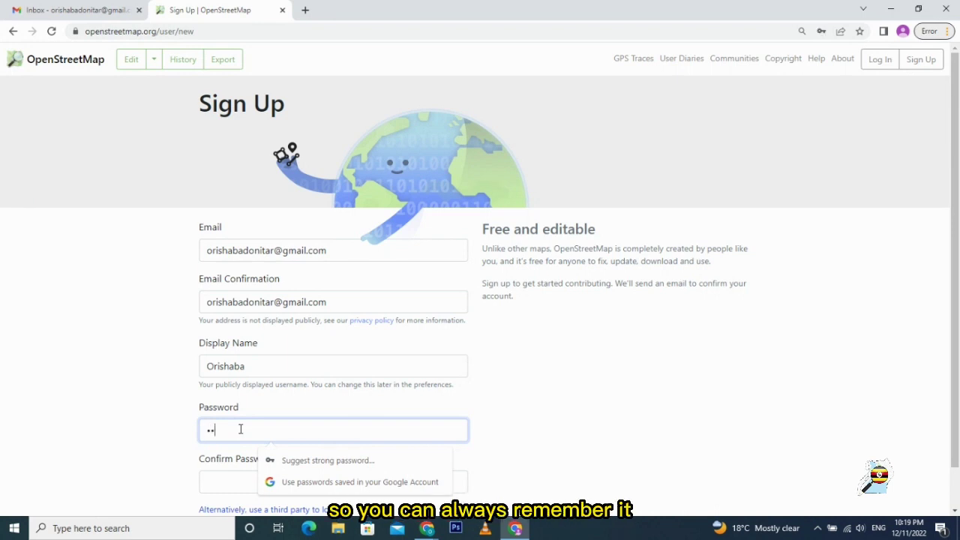
type("•")
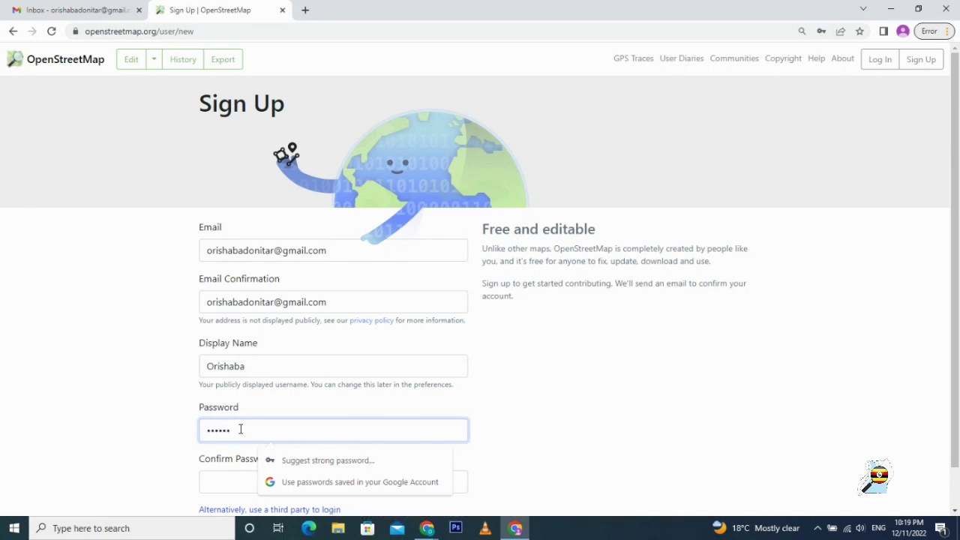
key("BackSpace")
key("BackSpace")
key("BackSpace")
type("•")
type("••")
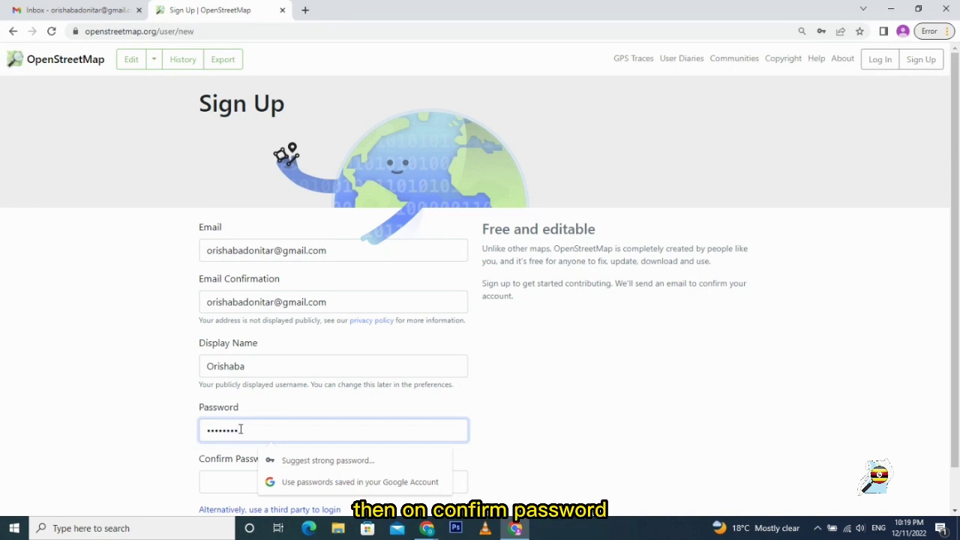
type("•")
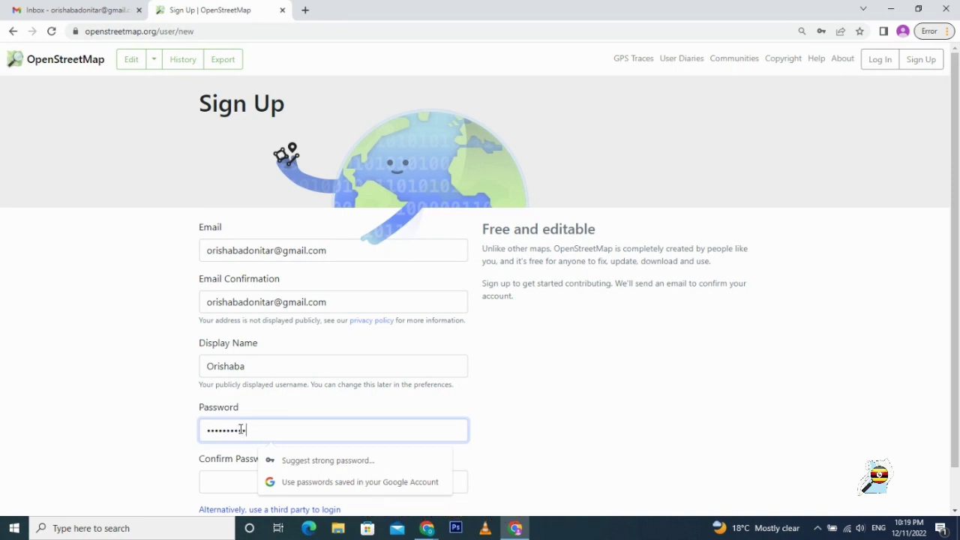
type("•")
- Re-enter the password in the Confirm Password field
scroll(295, 417, "down", 1)
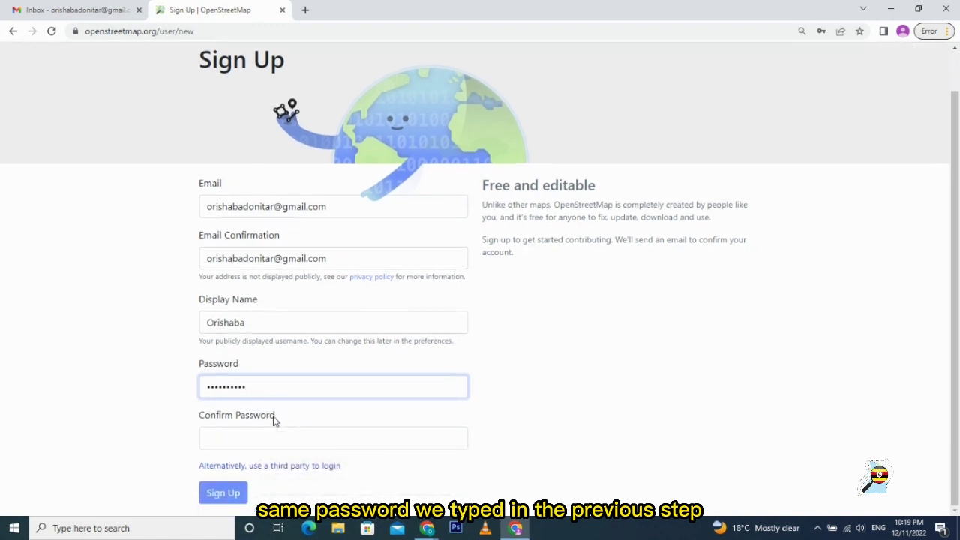
left_click(247, 438)
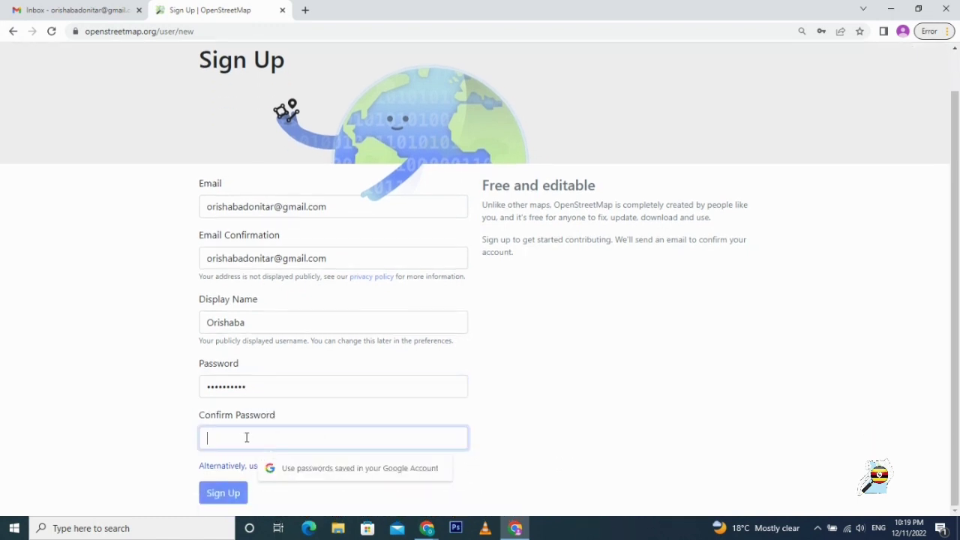
type("•")
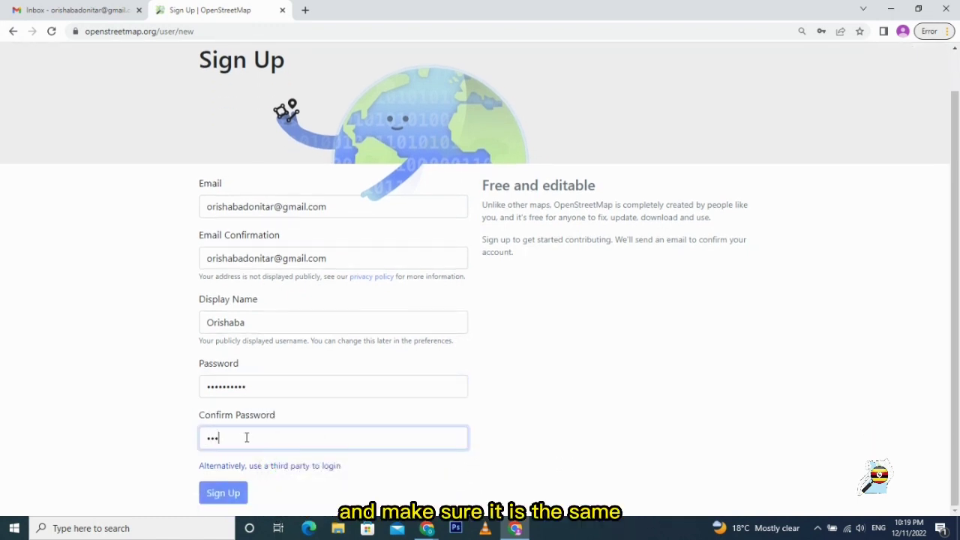
type("•")
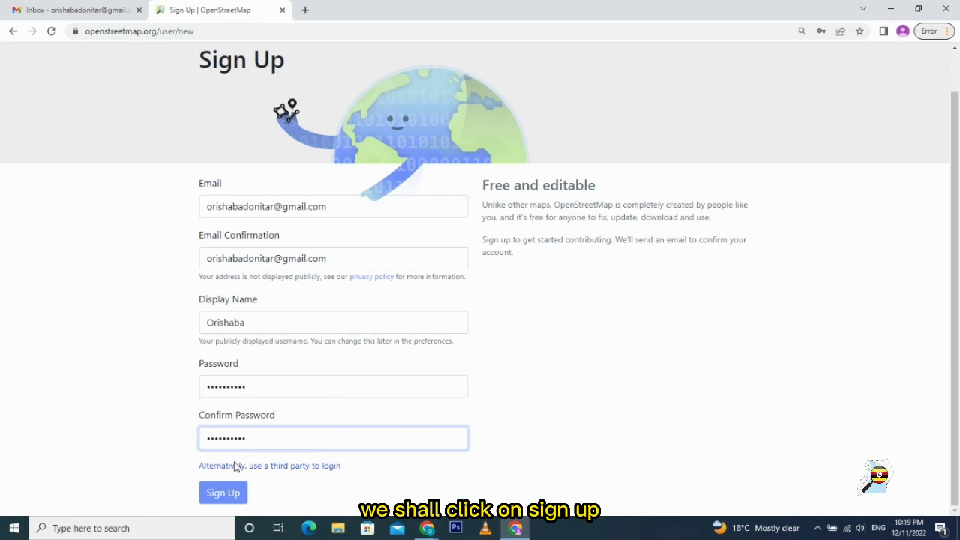
- Submit the sign-up form and choose 'Rest of the world' as residence
left_click(224, 497)
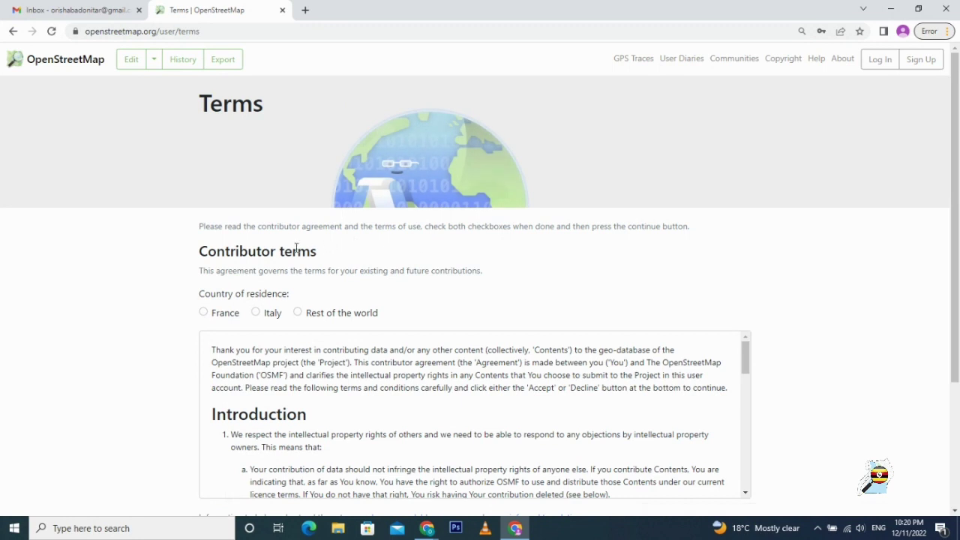
scroll(255, 252, "down", 2)
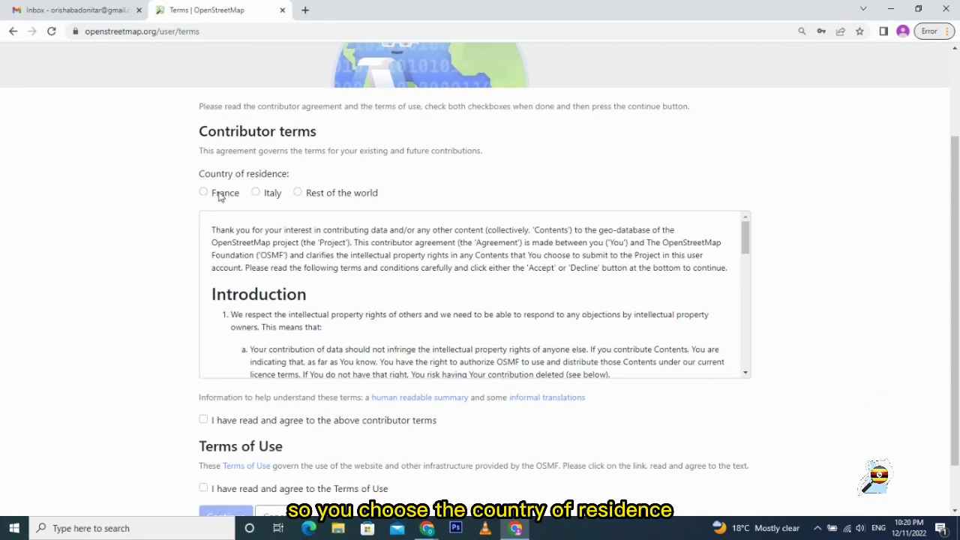
left_click(298, 194)
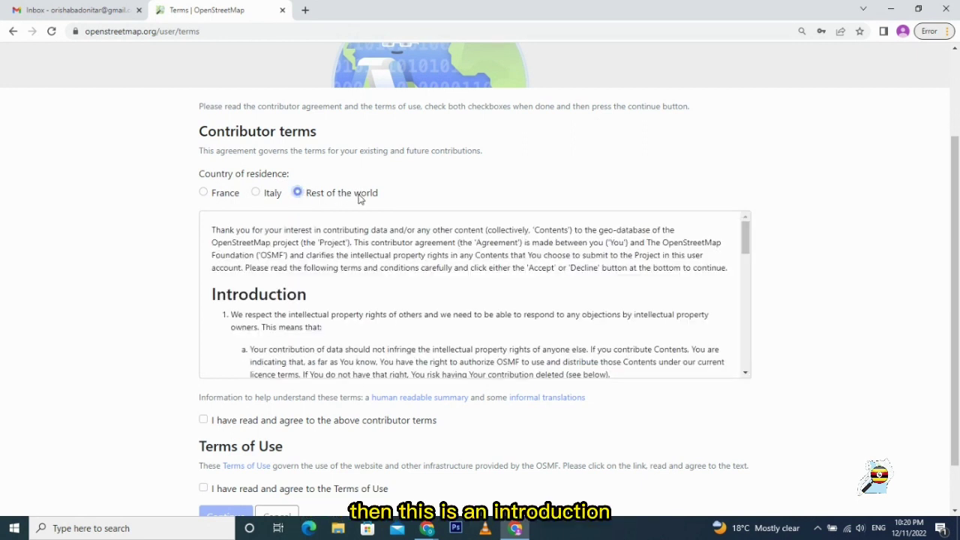
- Accept both the contributor terms and the Terms of Use, then continue
scroll(360, 195, "down", 1)
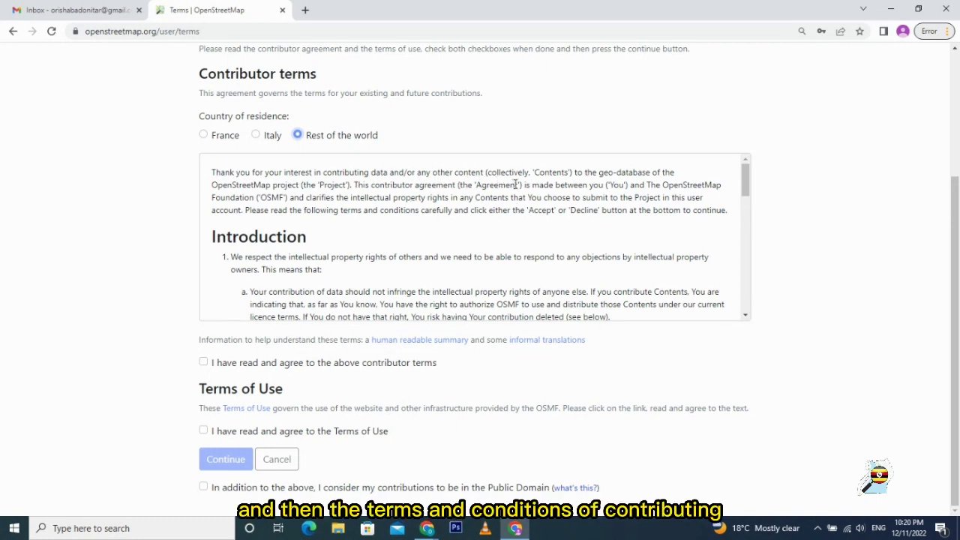
left_click_drag(745, 189, 745, 194)
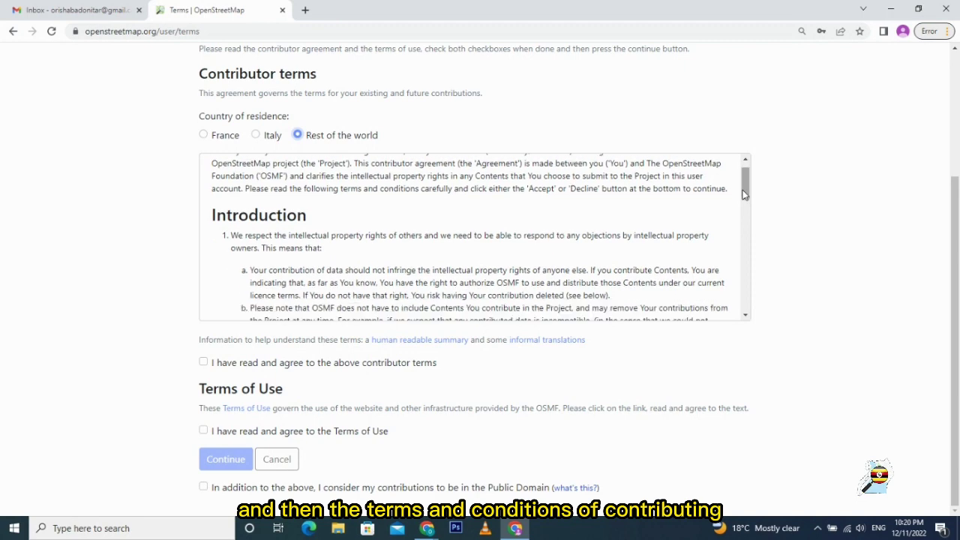
scroll(743, 195, "down", 2)
scroll(743, 195, "down", 1)
scroll(743, 195, "down", 1)
scroll(743, 195, "down", 1)
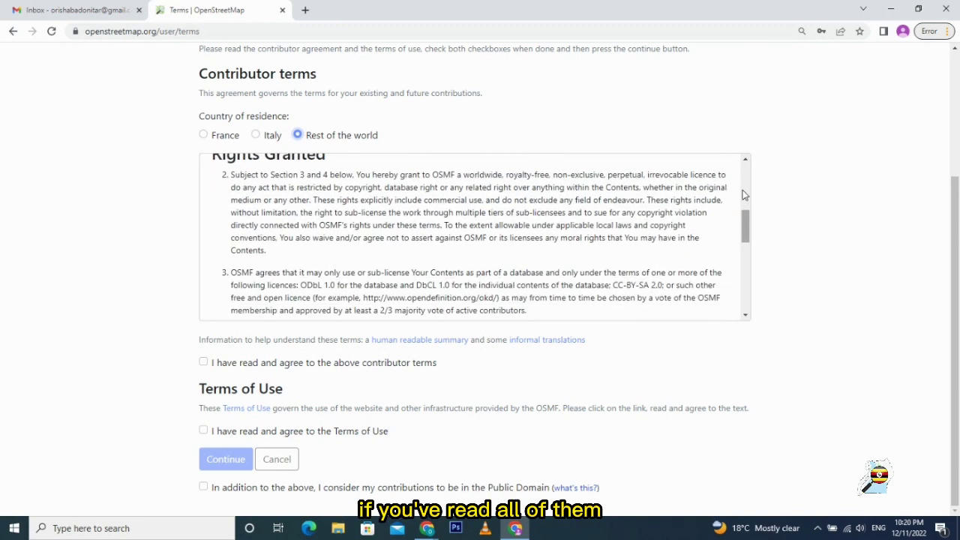
scroll(743, 194, "down", 3)
scroll(743, 193, "down", 2)
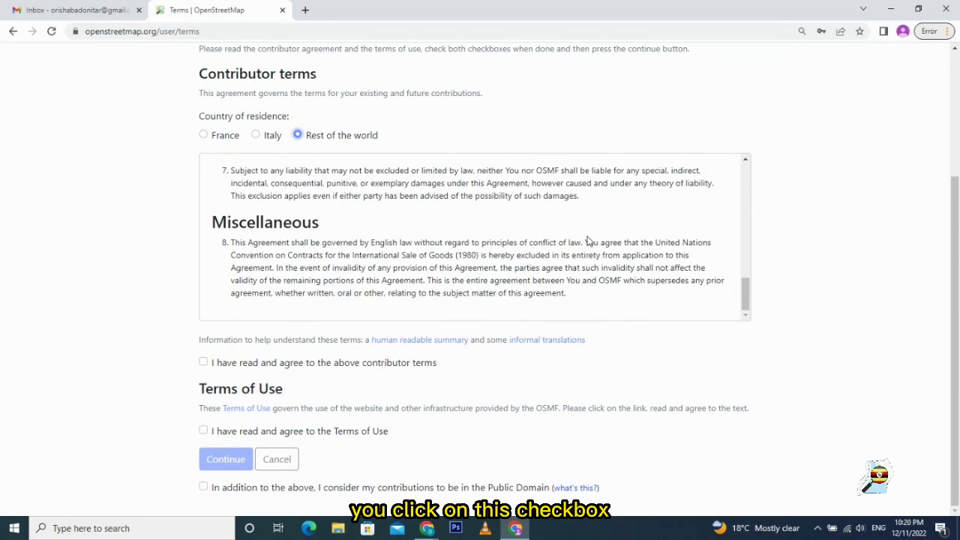
left_click(203, 363)
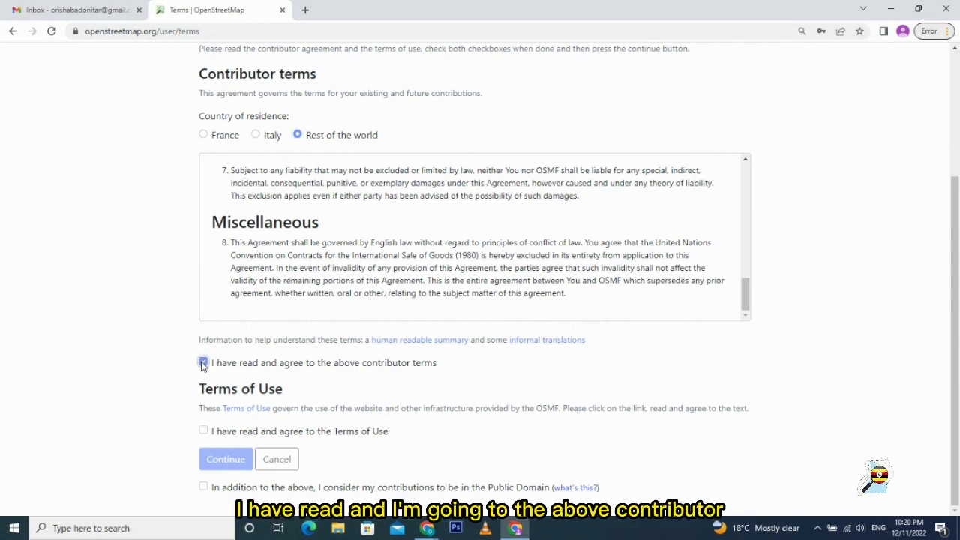
left_click(203, 430)
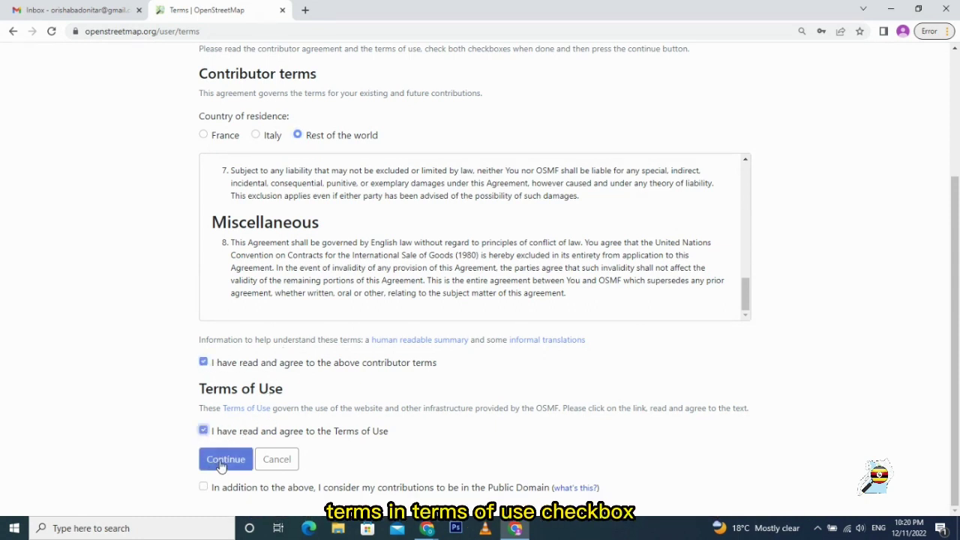
left_click(223, 462)
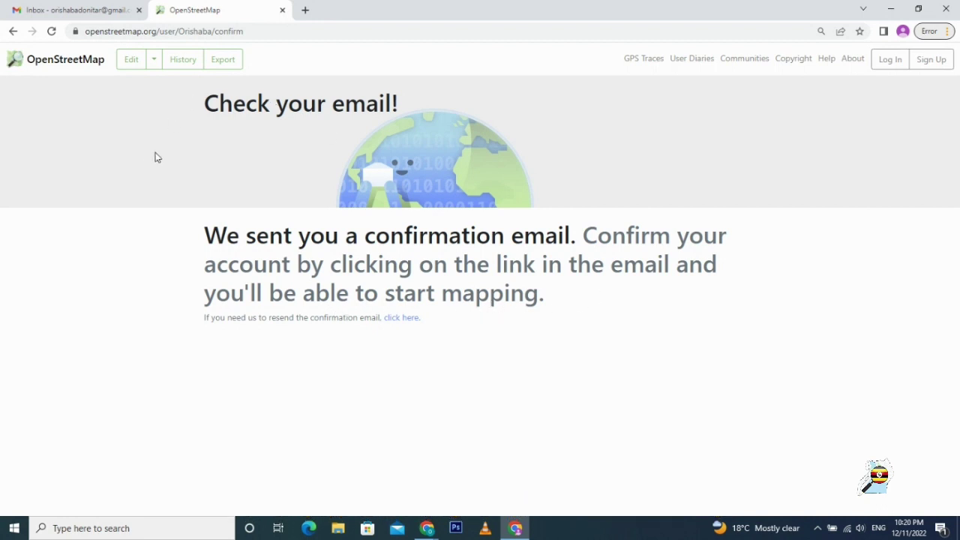
- In Gmail, refresh the inbox and open the OpenStreetMap welcome email
left_click(67, 11)
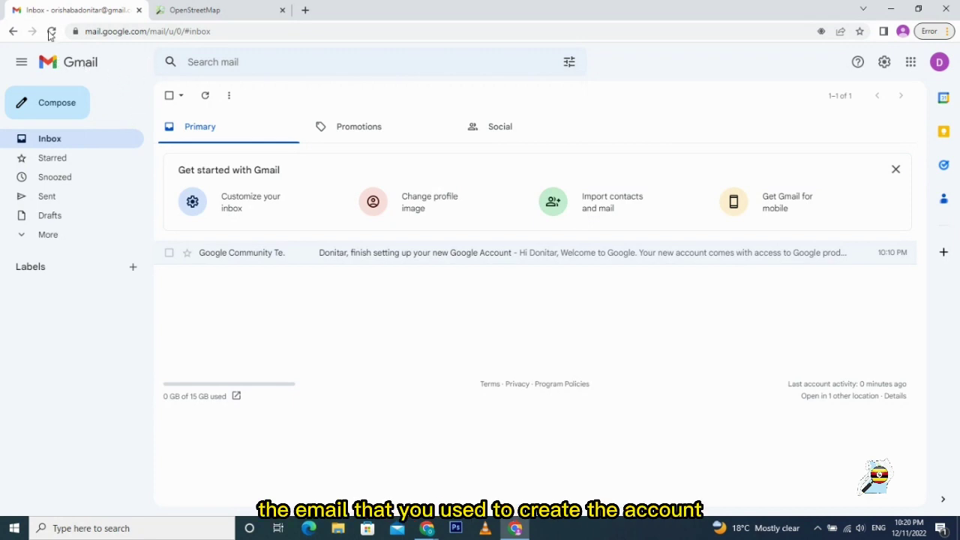
left_click(51, 32)
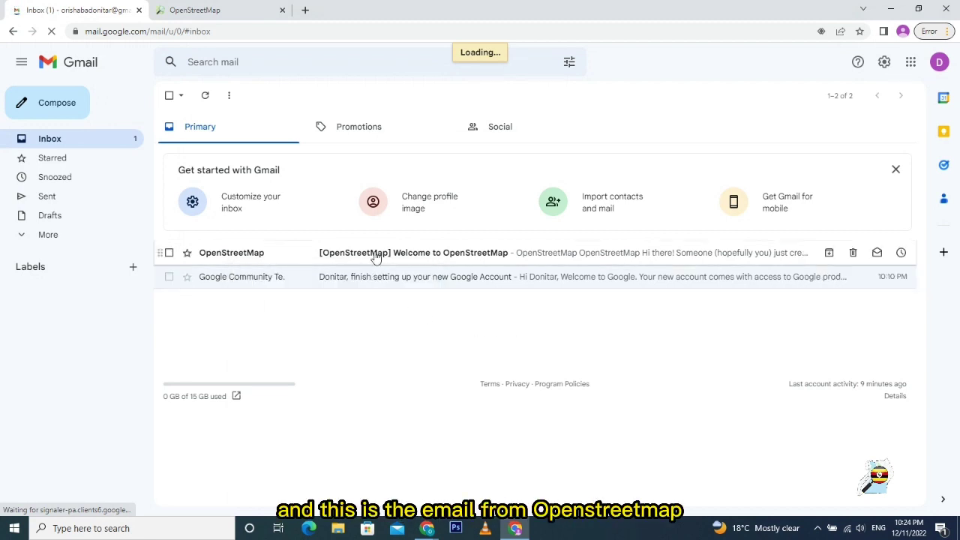
left_click(375, 256)
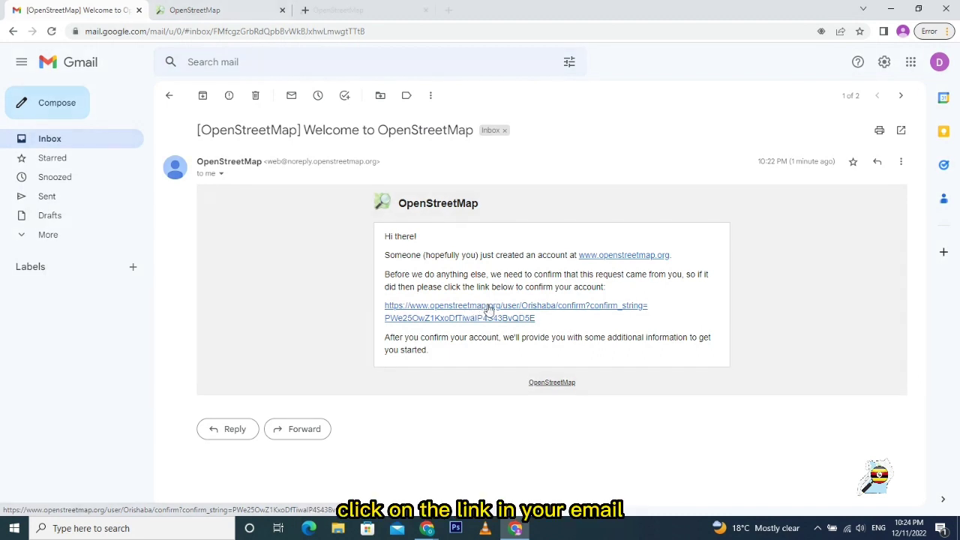
- Confirm the account via the emailed link, review the Welcome page, and return to the map
left_click(487, 309)
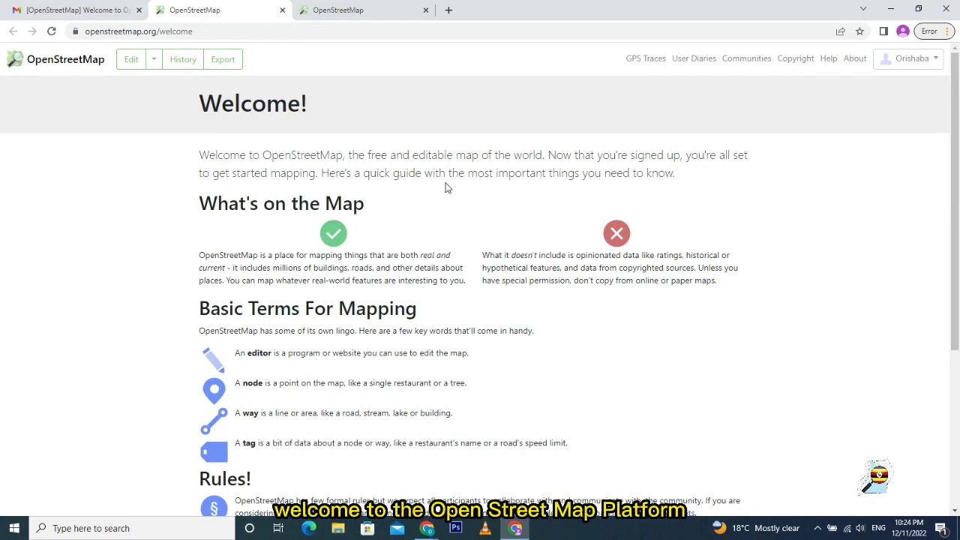
scroll(294, 251, "down", 1)
scroll(296, 247, "down", 1)
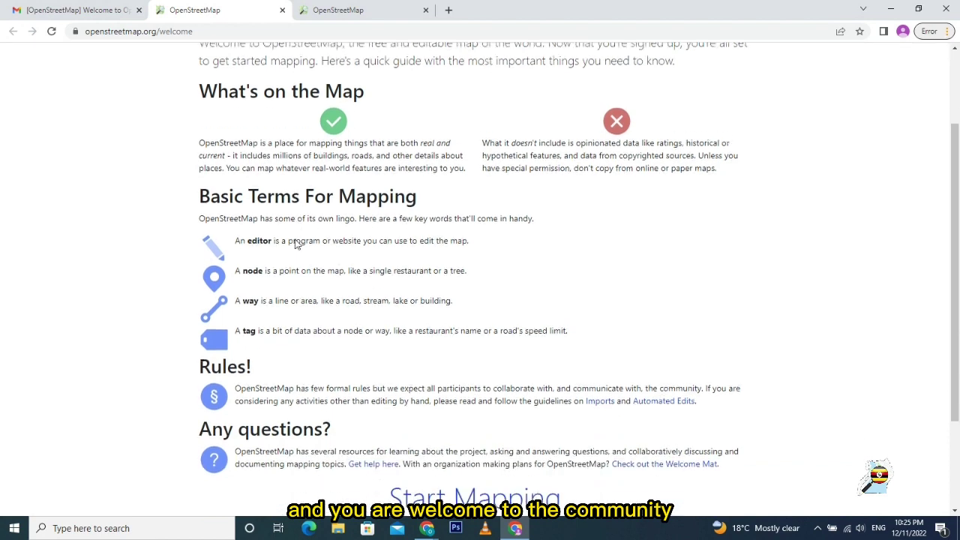
scroll(296, 243, "down", 1)
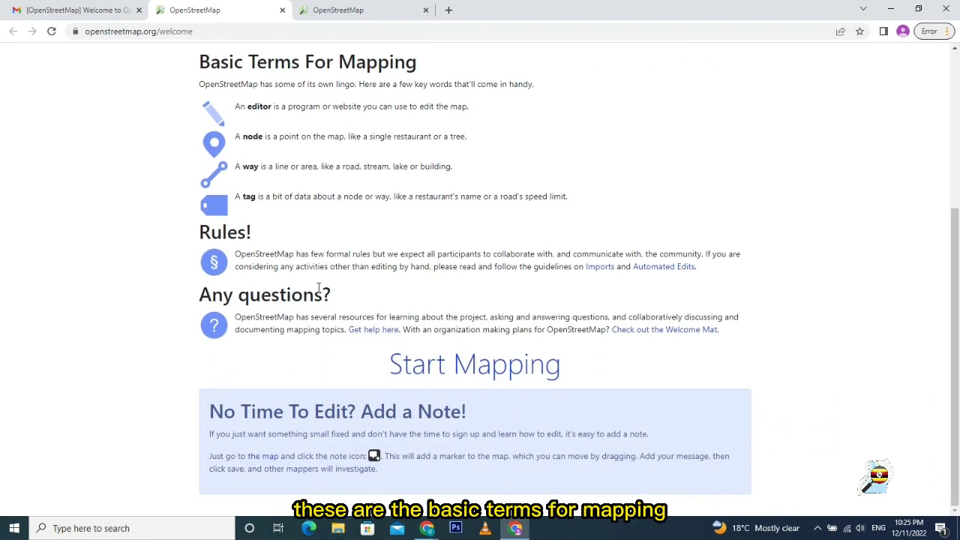
scroll(388, 376, "up", 1)
scroll(398, 368, "up", 2)
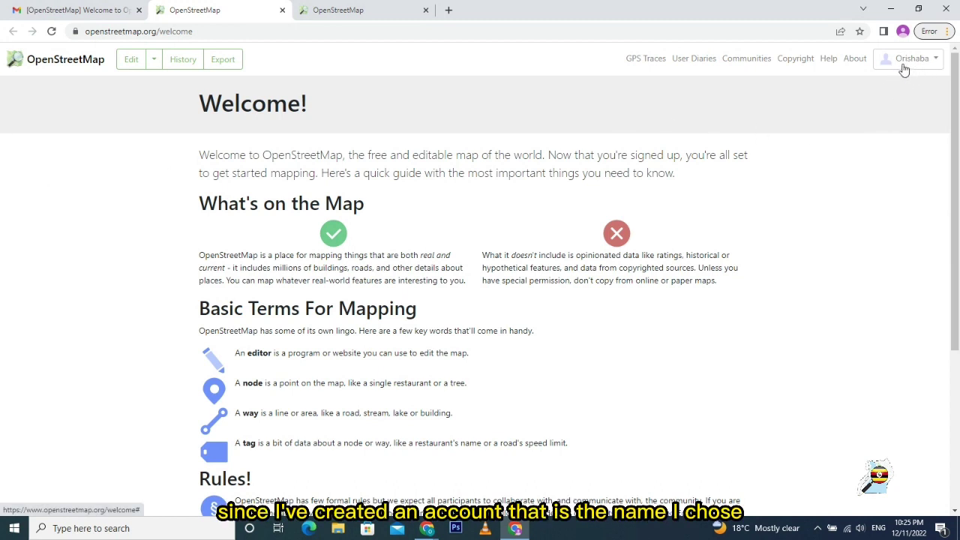
left_click(131, 59)
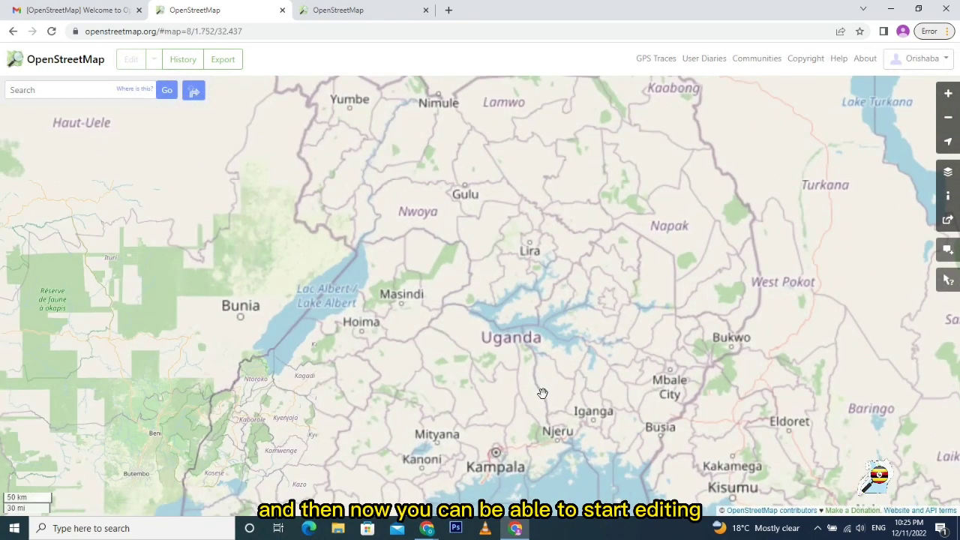
- Pan the map across central Uganda and zoom in near Lake Kyoga
left_click_drag(543, 393, 520, 275)
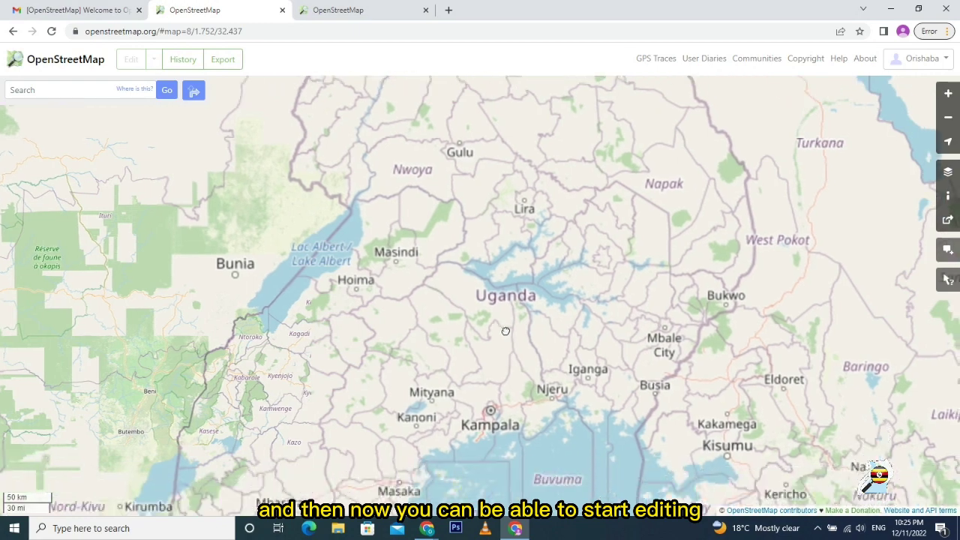
left_click_drag(577, 321, 518, 277)
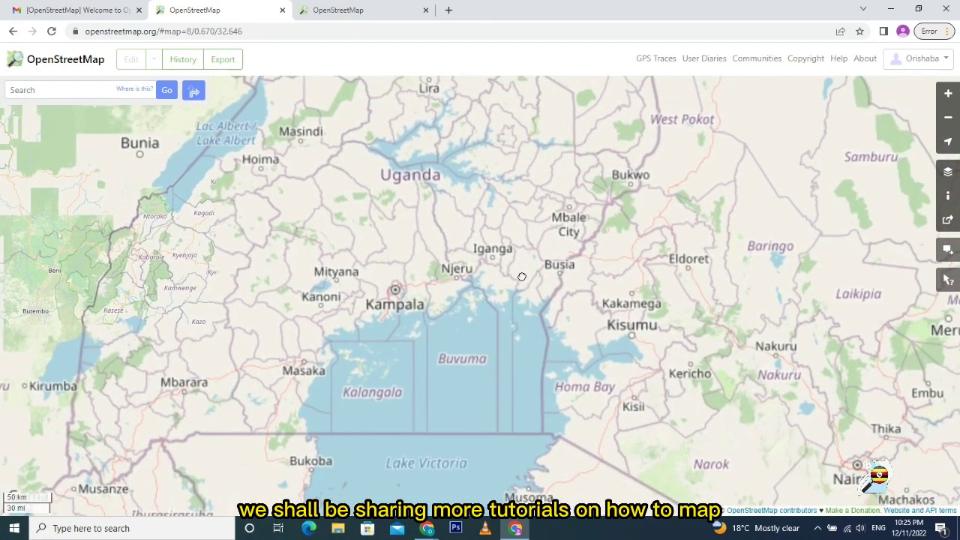
left_click_drag(499, 210, 603, 397)
scroll(535, 340, "up", 2)
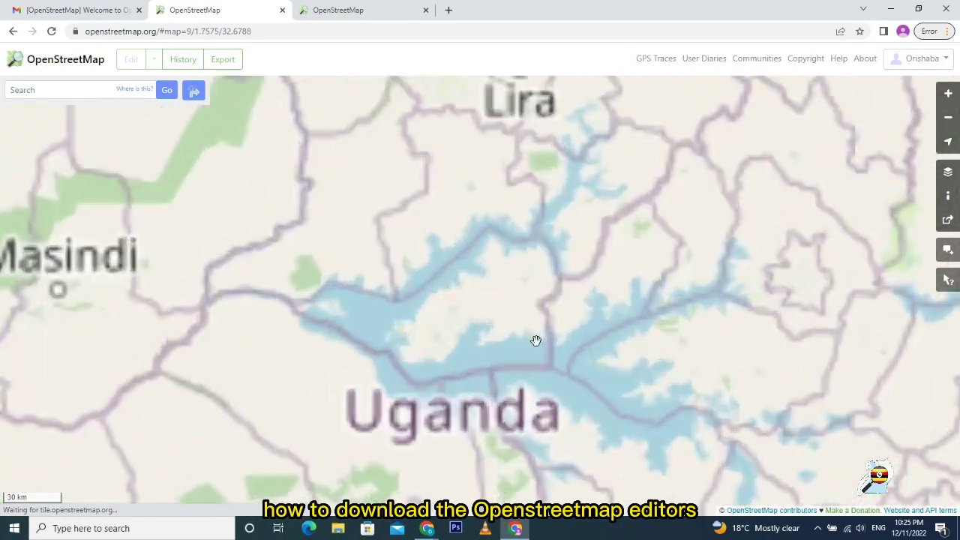